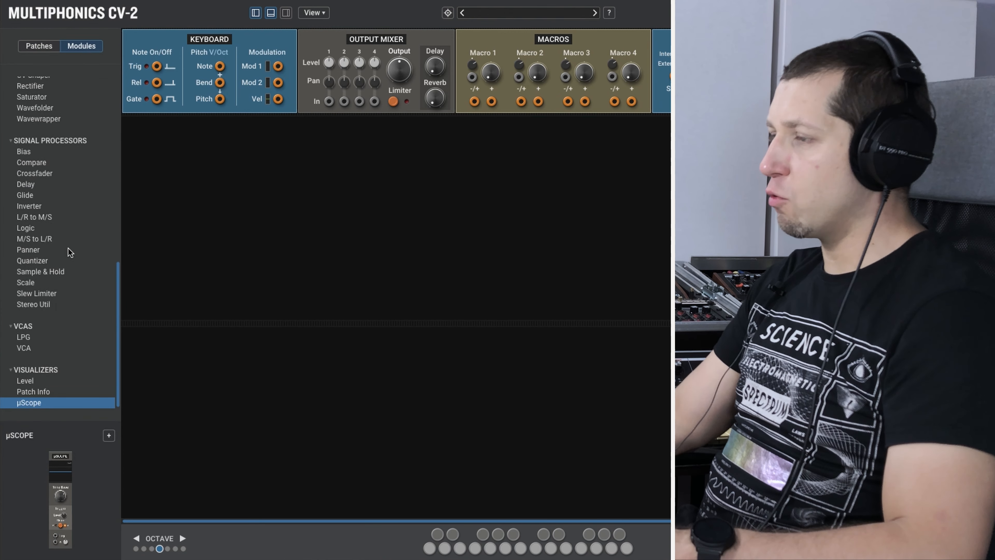
Add Compact VCO and Glide modules, patching keyboard Pitch through Glide to the VCO's Pitch and keyboard Gate to Glide's Reset.
scroll(69, 252, up, 10)
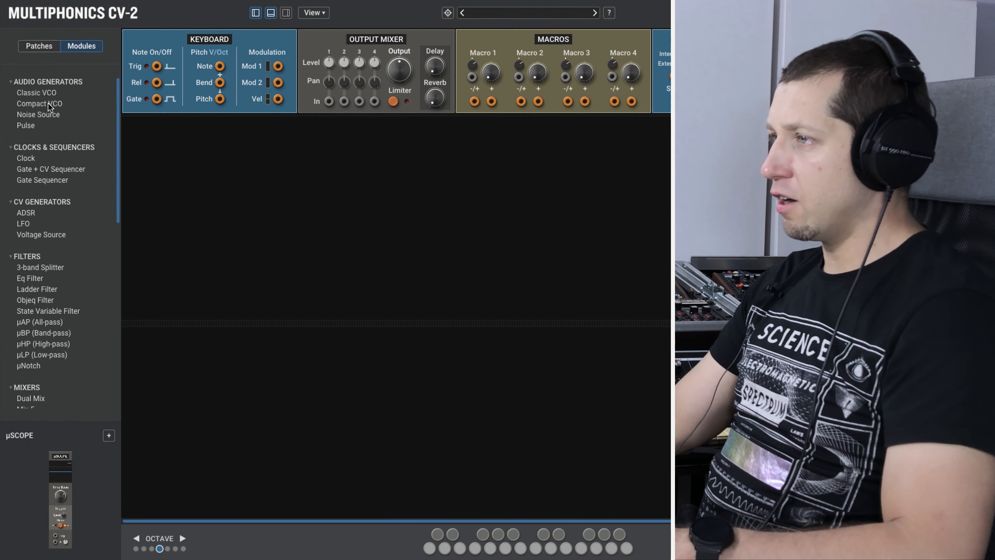
double_click(43, 104)
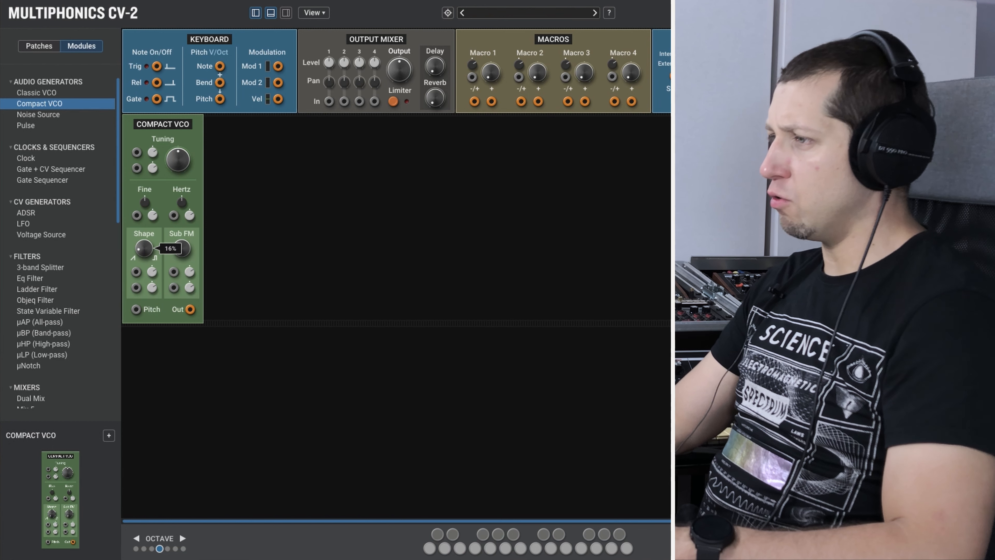
scroll(74, 288, down, 10)
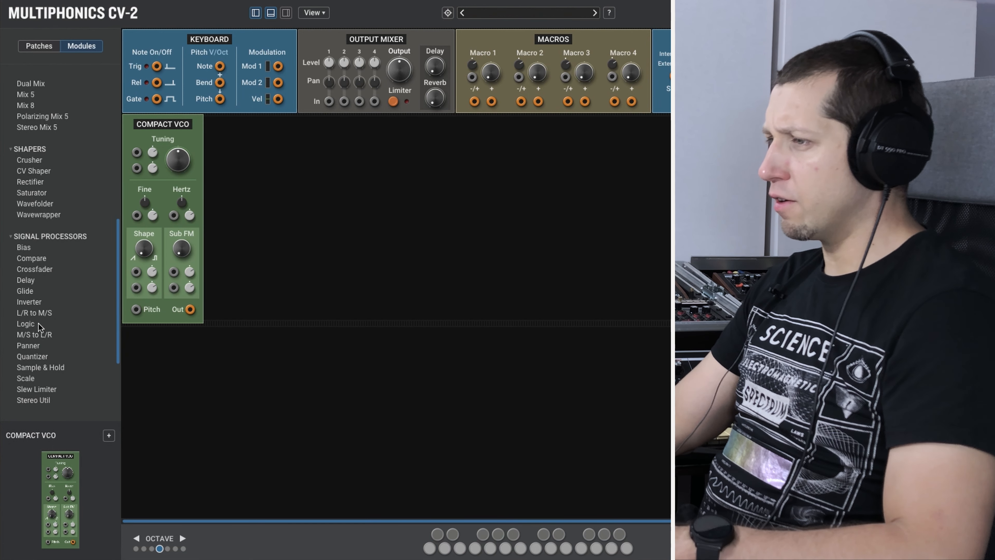
double_click(24, 291)
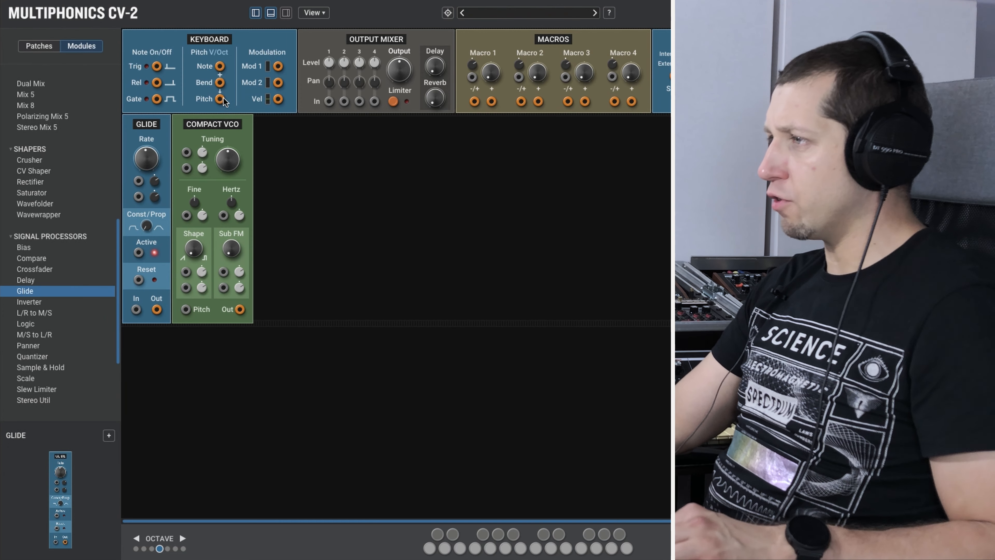
drag(220, 99, 185, 309)
drag(156, 98, 139, 279)
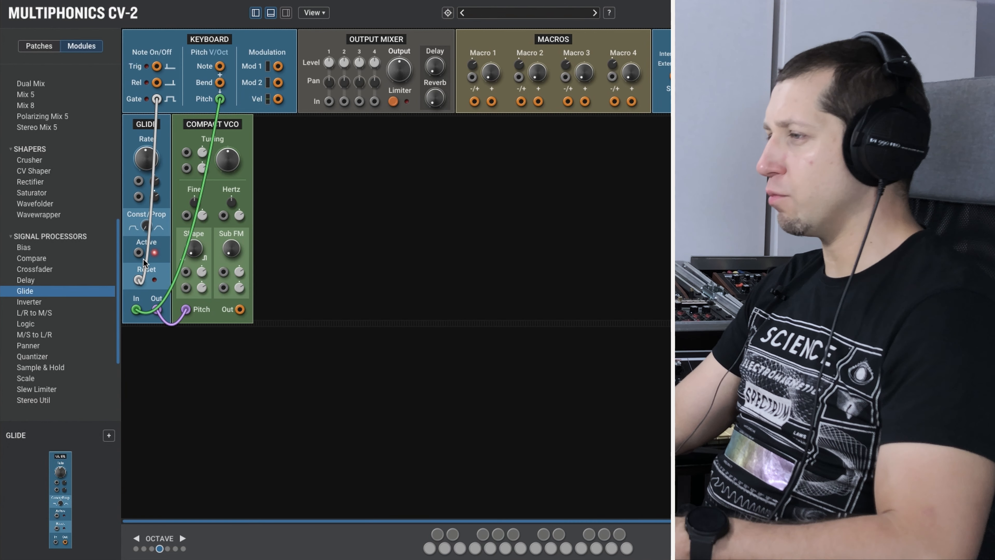
Add a Polarizing Mix 5 fed by the VCO at Input 1, with that input's level at 0% and modulation amount at 100%.
drag(58, 116, 313, 220)
drag(240, 309, 317, 188)
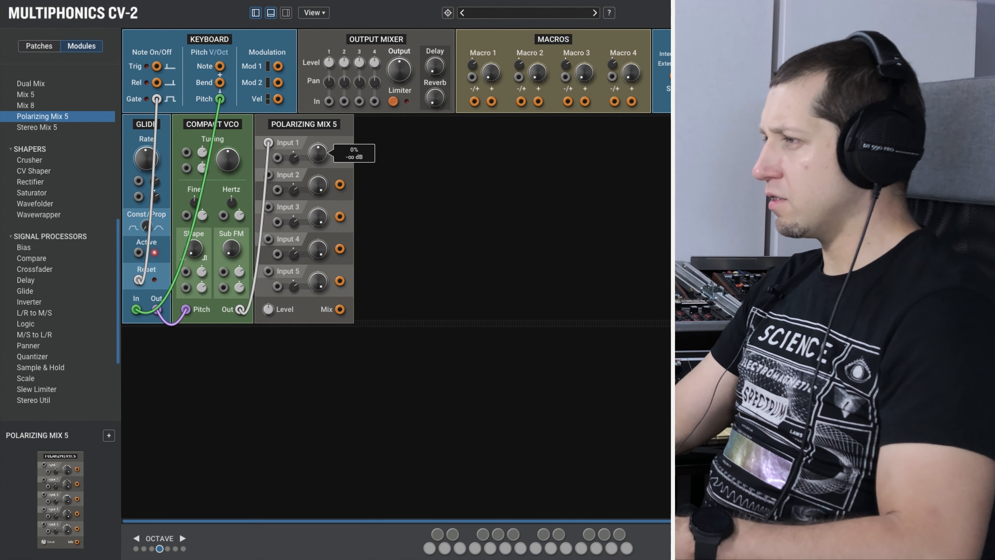
mouse_move(294, 158)
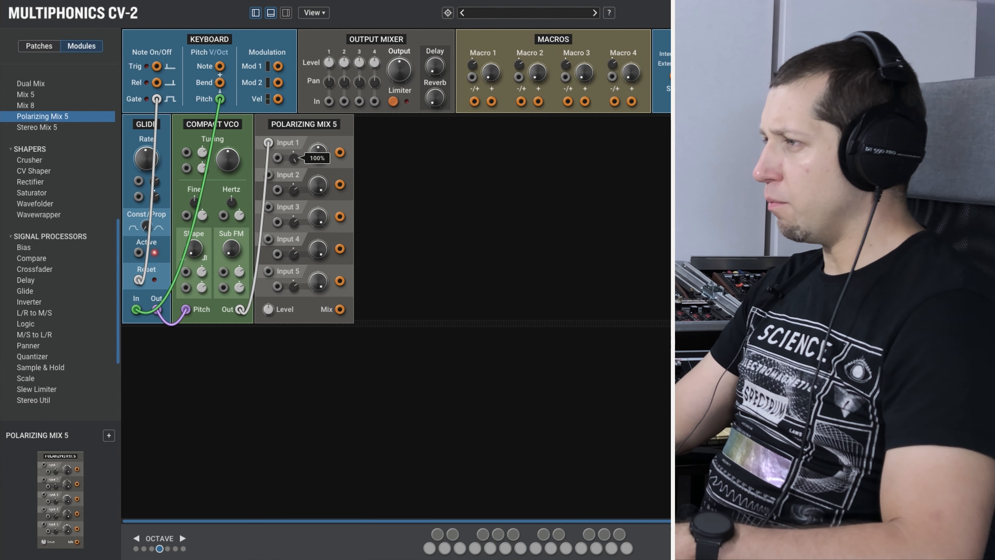
Add an ADSR module, gate it from the keyboard, and patch its envelope output into the mixer's Input 1 modulation input.
scroll(46, 213, up, 8)
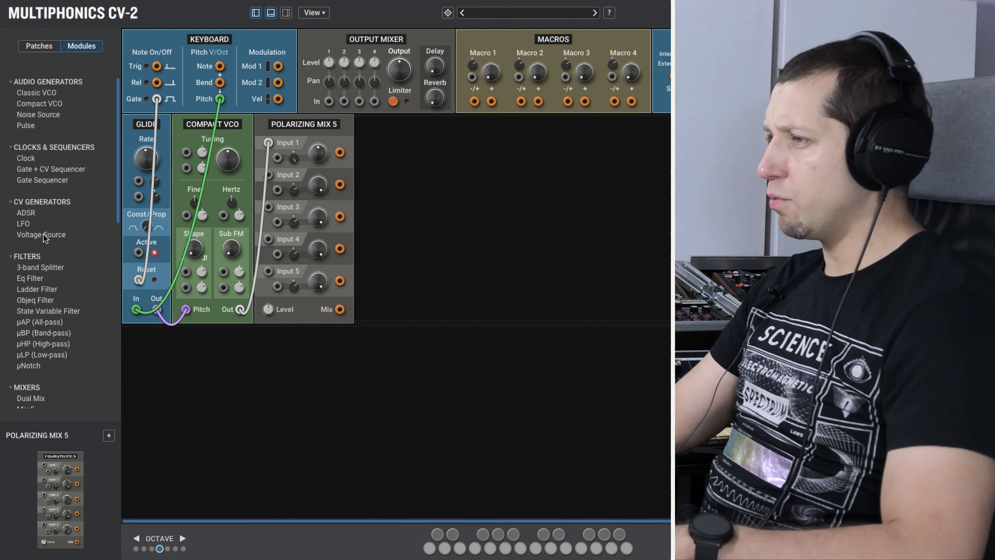
double_click(26, 213)
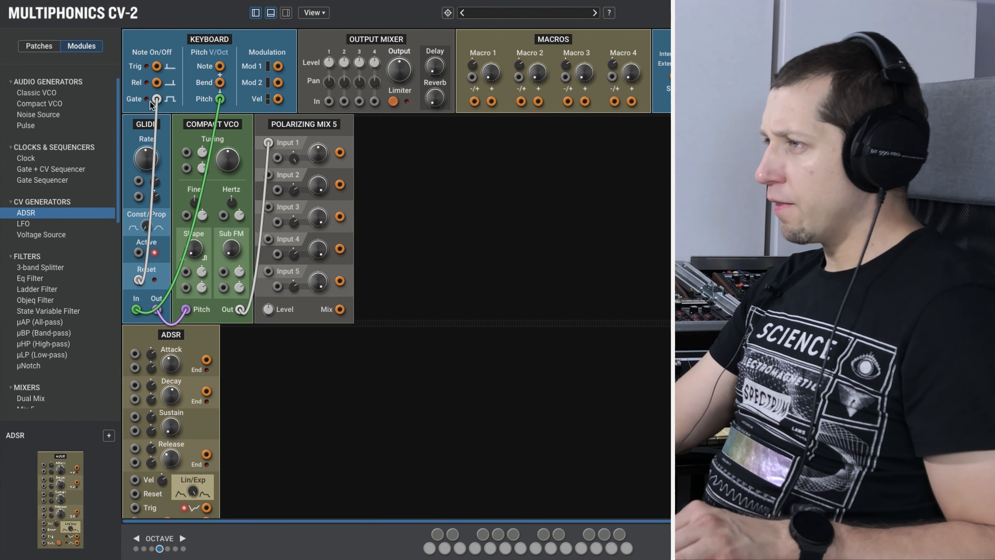
drag(157, 99, 138, 511)
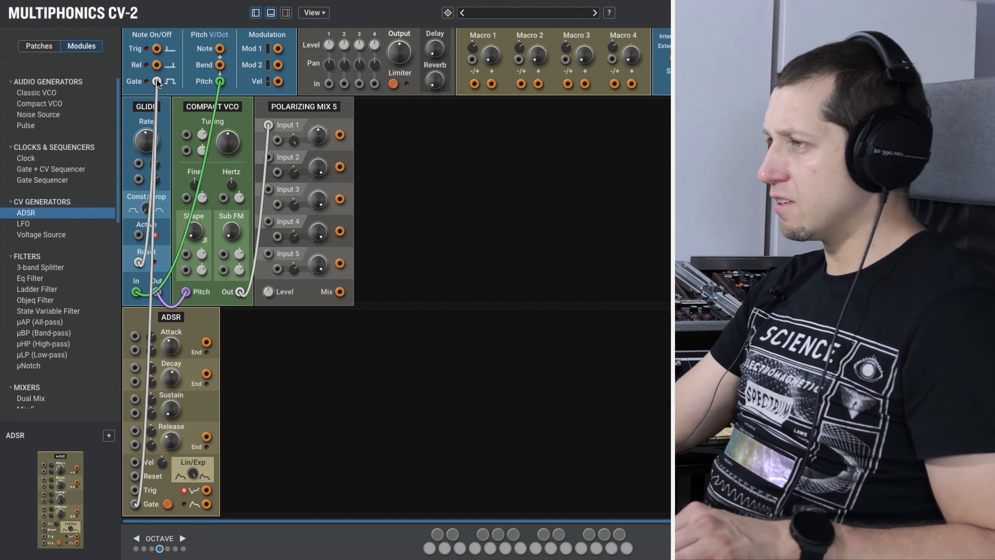
drag(206, 504, 277, 140)
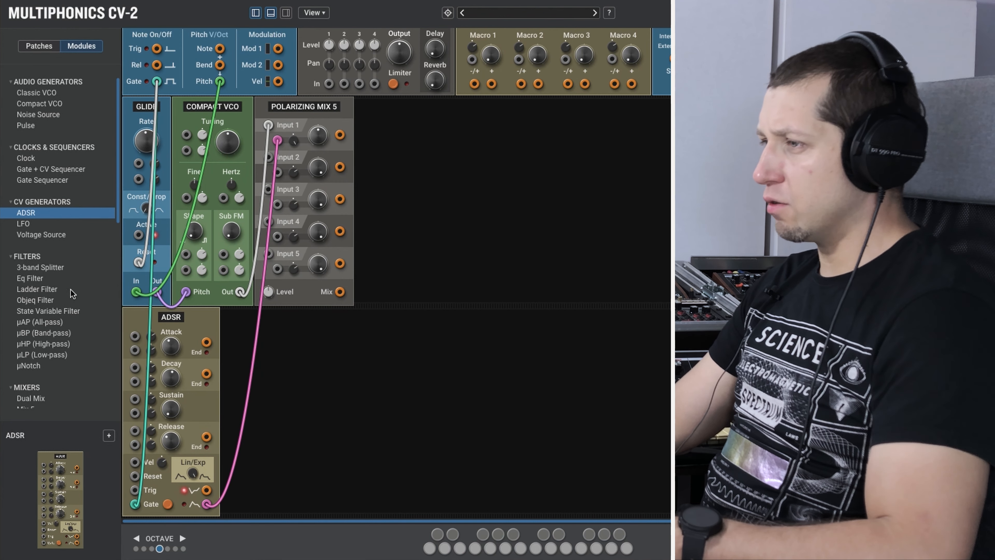
Place a Ladder Filter after the mixer and patch the mixer's Mix output into the filter's first audio input.
click(36, 289)
drag(37, 289, 373, 242)
drag(340, 291, 369, 291)
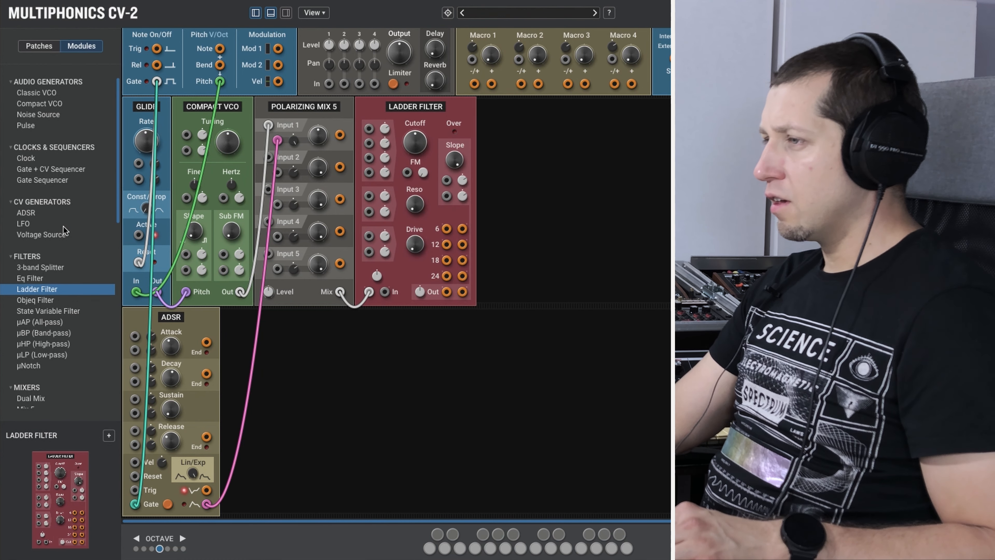
Add a VCA after the Ladder Filter and patch both filter outputs through it to Output Mixer inputs 1 and 2.
scroll(58, 227, down, 5)
scroll(54, 290, down, 11)
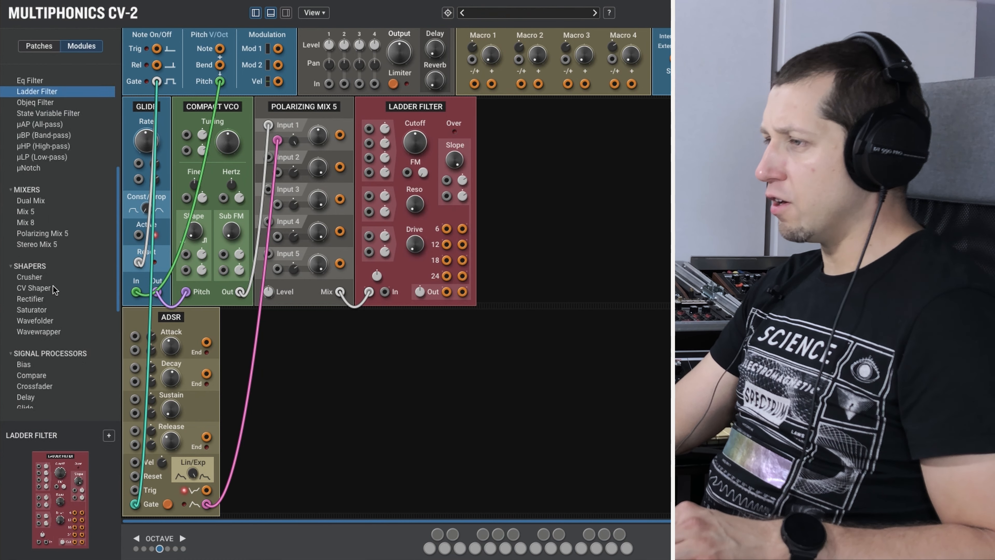
click(39, 348)
drag(242, 296, 565, 270)
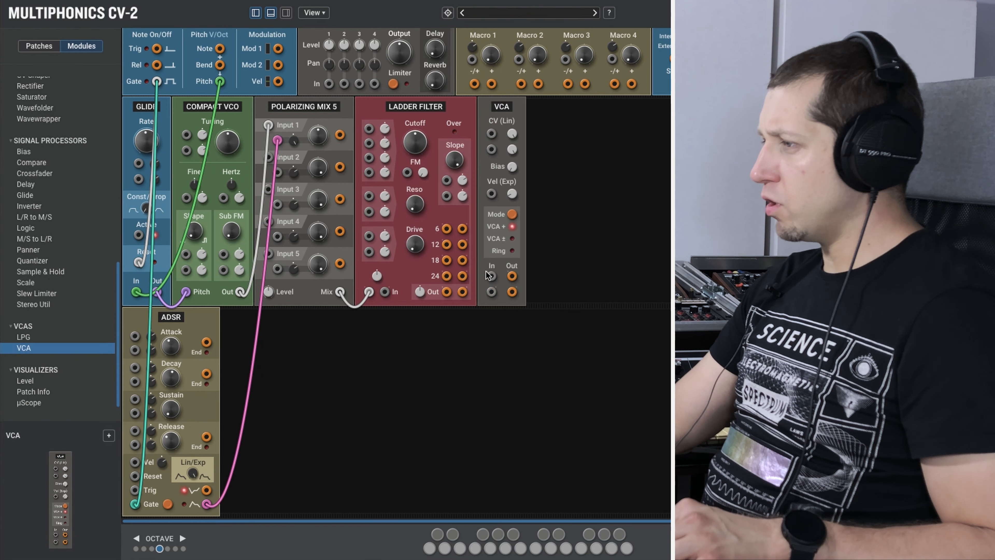
drag(446, 292, 344, 39)
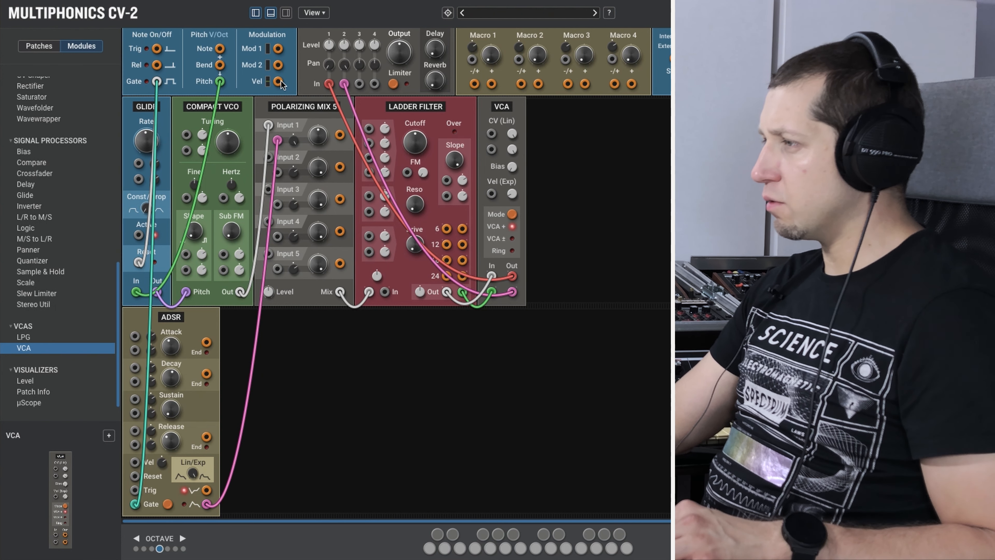
Patch keyboard velocity into the VCA's Vel (Exp) input and adjust the ADSR envelope settings.
drag(278, 81, 492, 193)
mouse_move(511, 193)
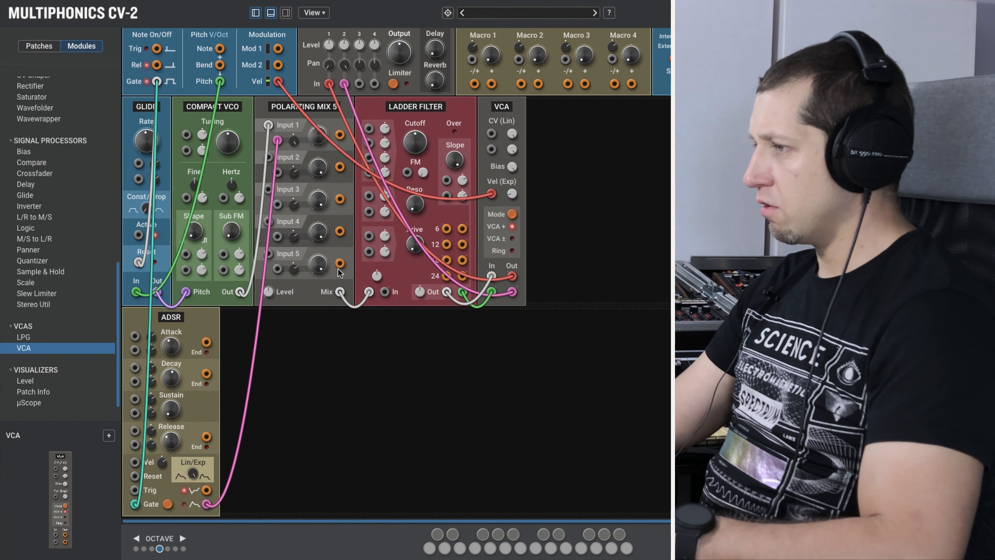
mouse_move(174, 345)
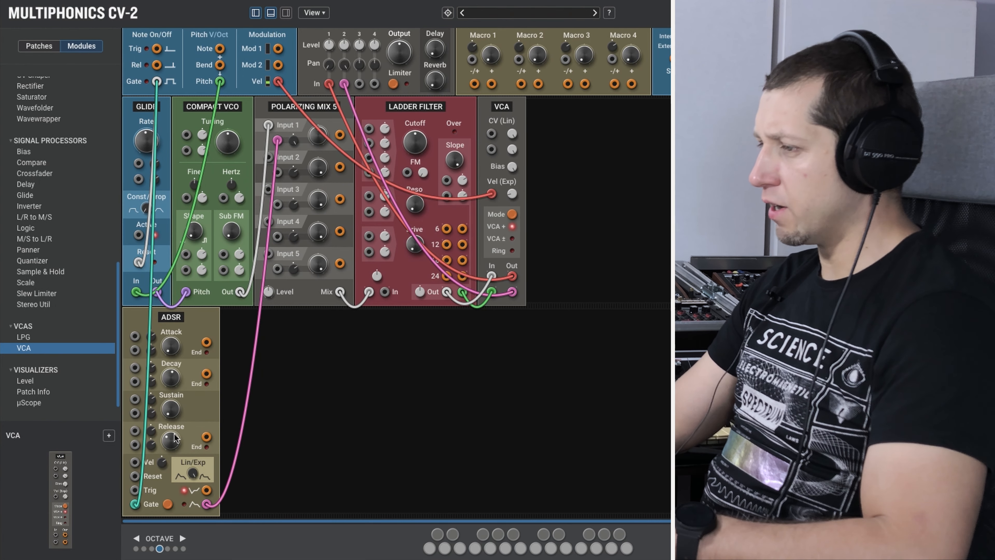
mouse_move(171, 440)
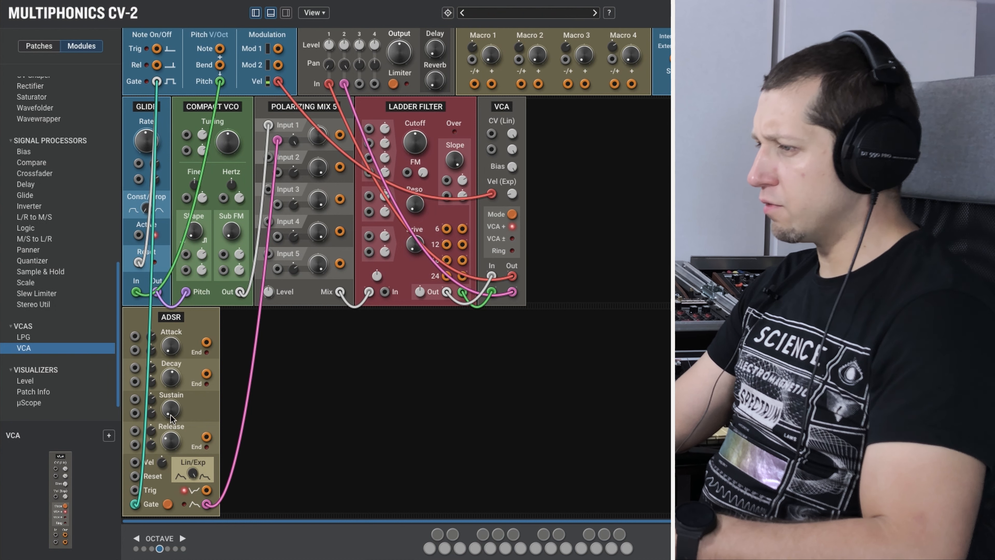
Patch Macro 3's first output into the Ladder Filter's first cutoff modulation input and set the Cutoff to about 247 Hz.
mouse_move(418, 135)
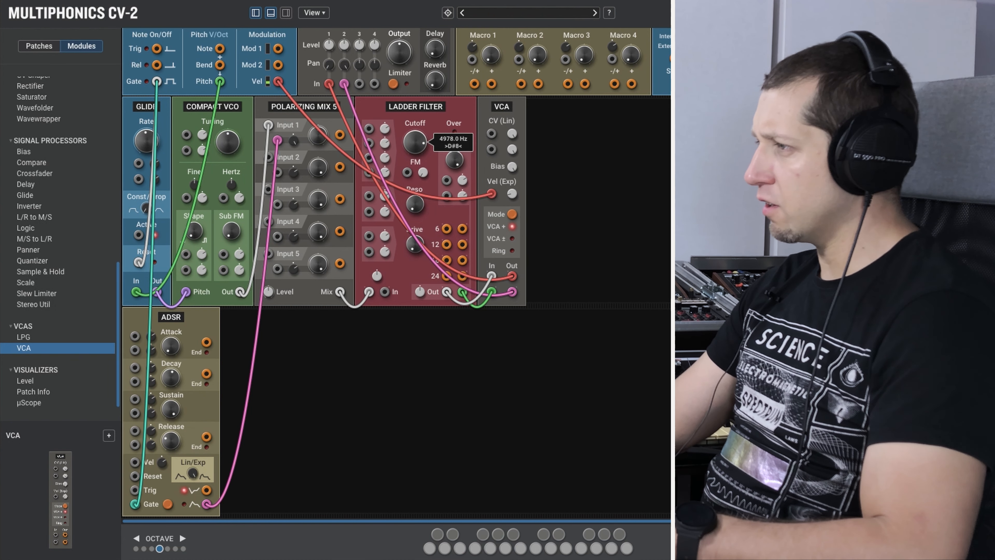
drag(418, 135, 418, 137)
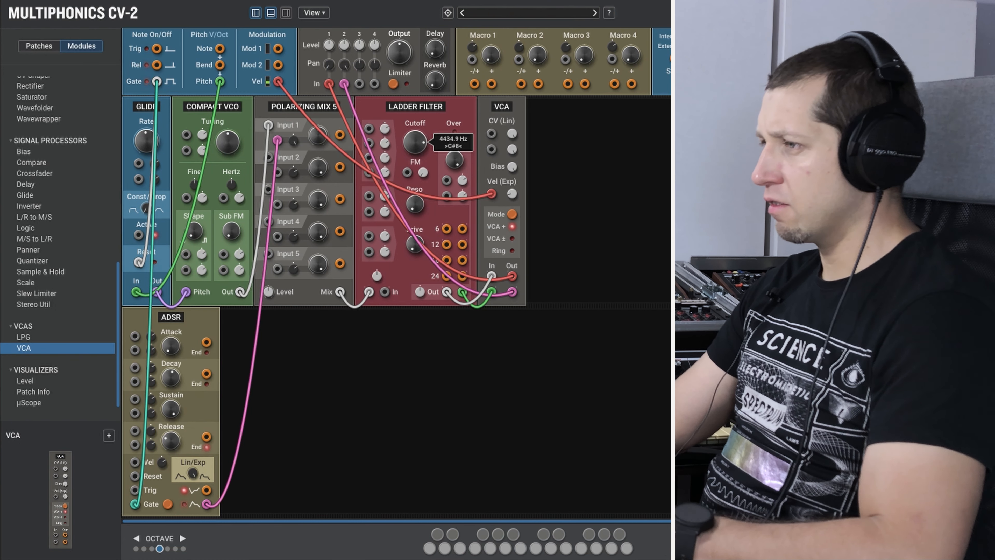
drag(418, 137, 405, 158)
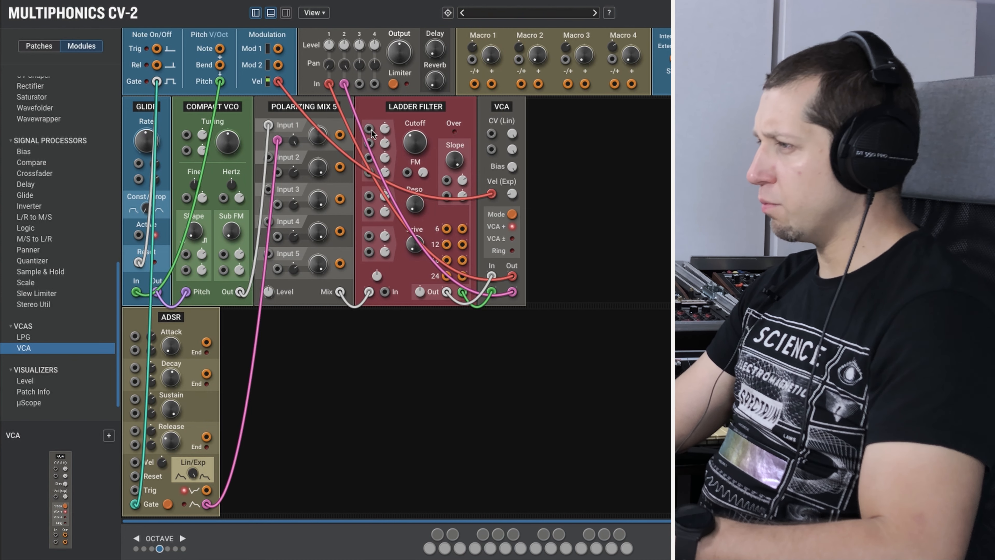
drag(369, 129, 568, 84)
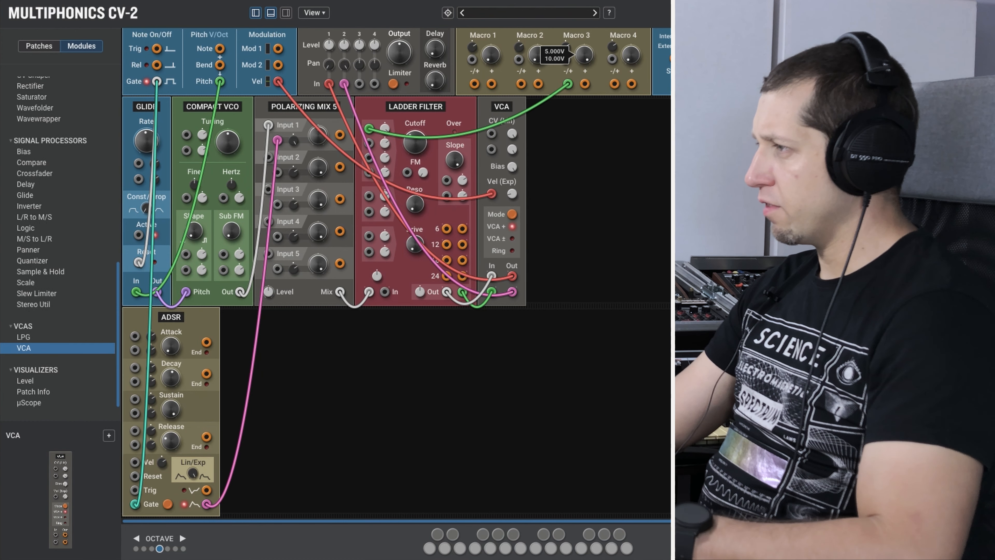
drag(419, 141, 419, 143)
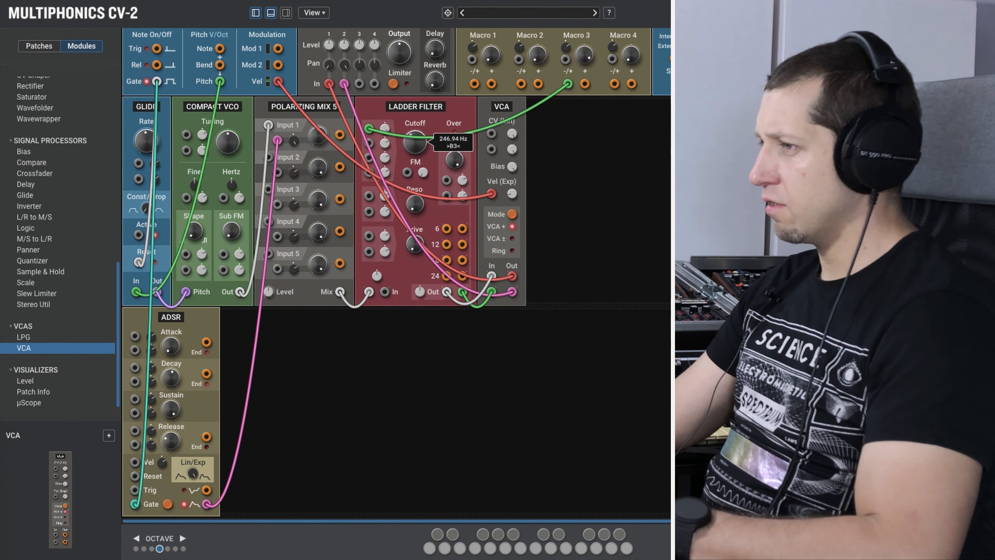
Add a second ADSR gated by the keyboard and patch its envelope into the Ladder Filter's second cutoff modulation input.
scroll(63, 165, up, 15)
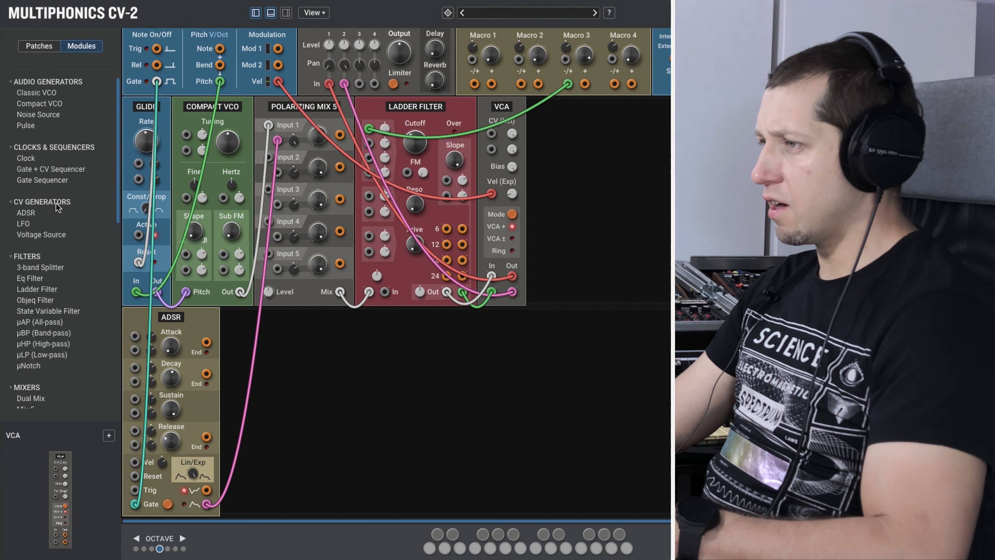
drag(58, 213, 270, 325)
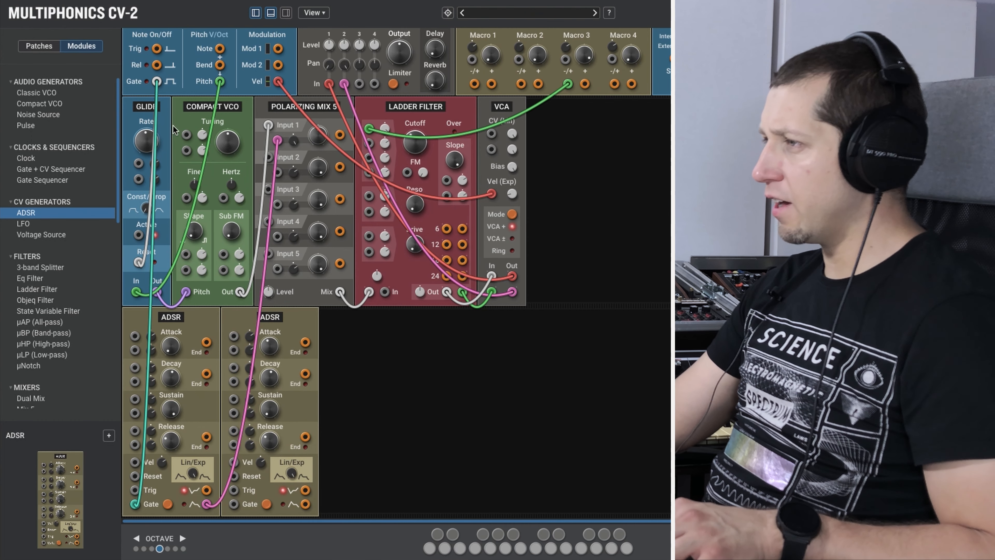
drag(156, 81, 233, 475)
drag(305, 475, 369, 114)
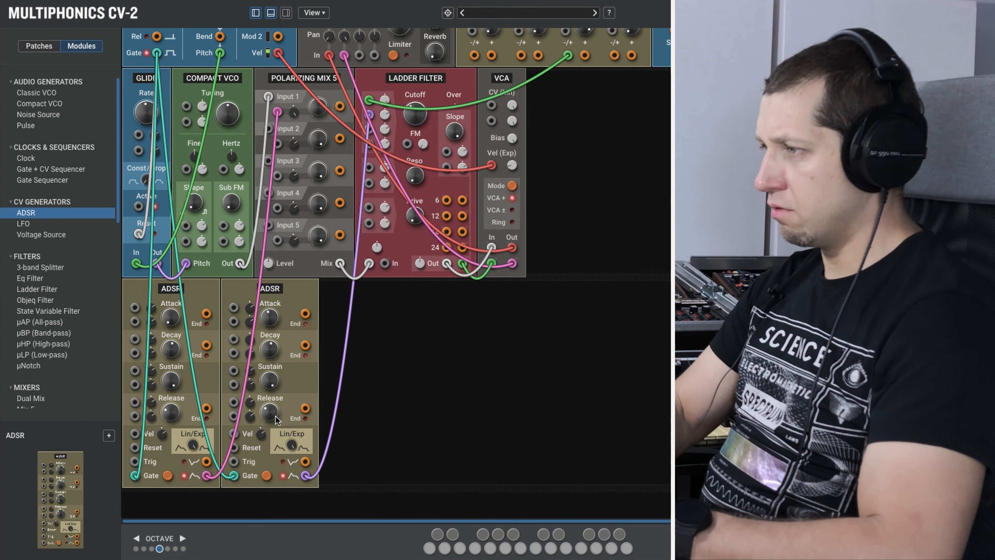
Add a µScope before the ADSR modules and patch the Polarizing Mix 5's Mix output into it.
scroll(59, 313, down, 10)
drag(29, 403, 147, 380)
drag(340, 263, 136, 474)
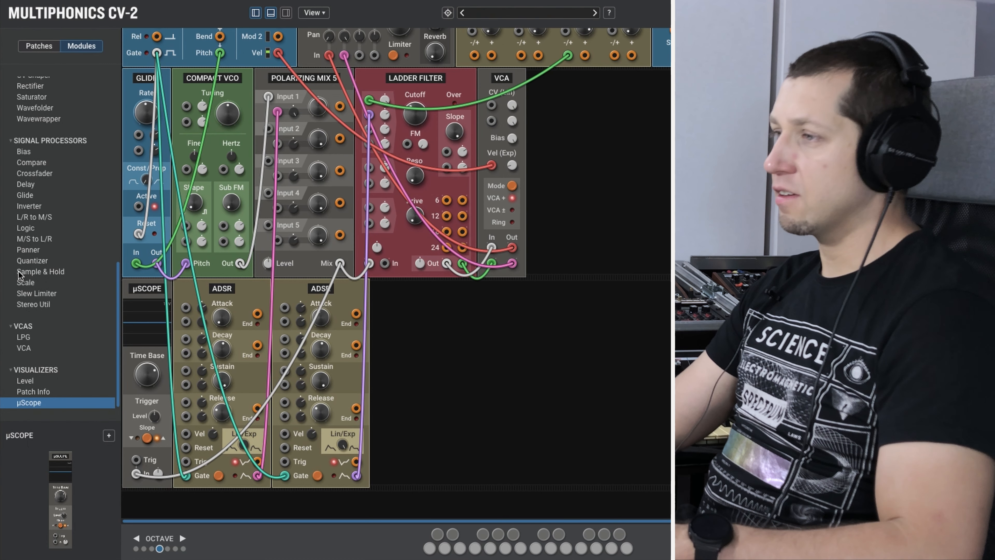
Insert a Rectifier between the VCO and mixer, fed by the VCO output, and remove the VCO cable from mixer Input 1.
scroll(39, 266, up, 5)
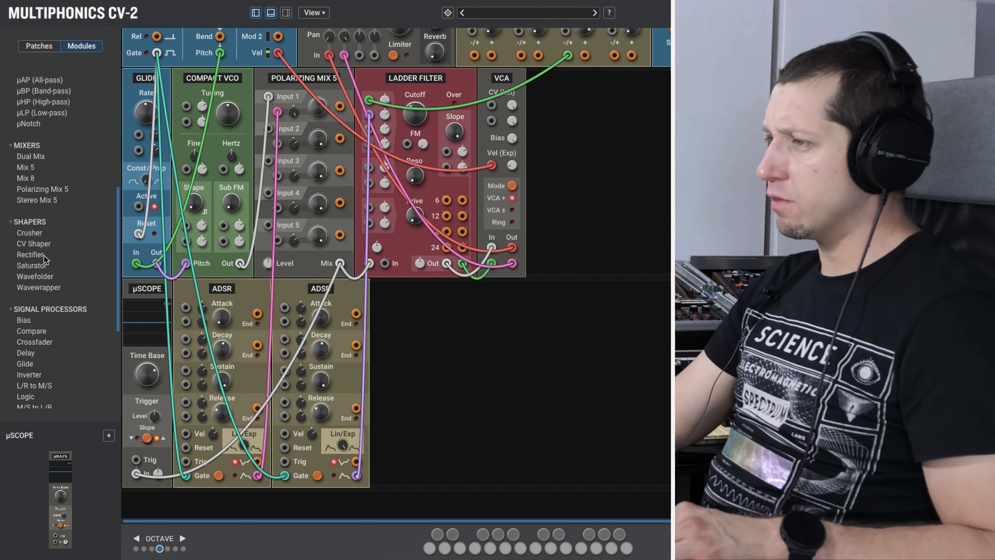
drag(39, 256, 289, 210)
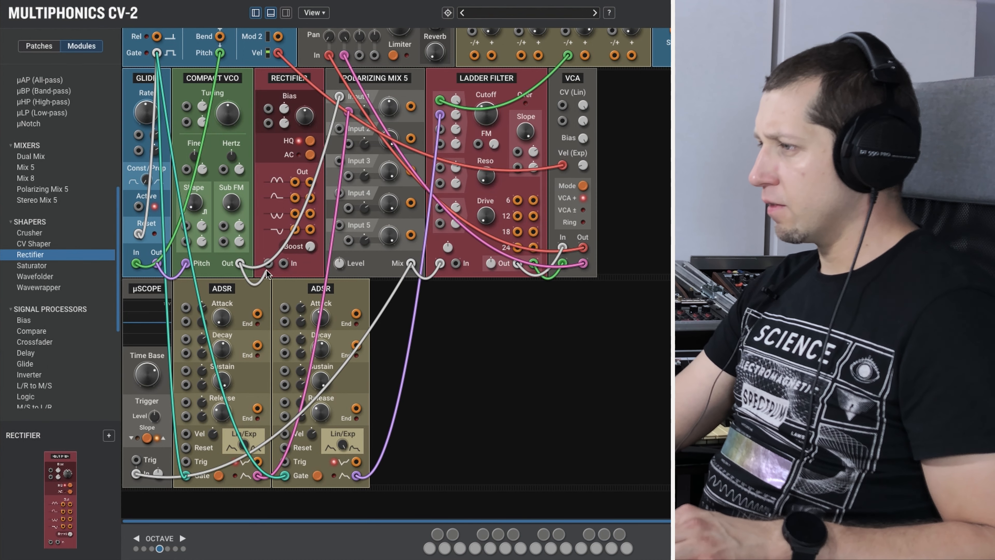
right_click(340, 96)
click(361, 102)
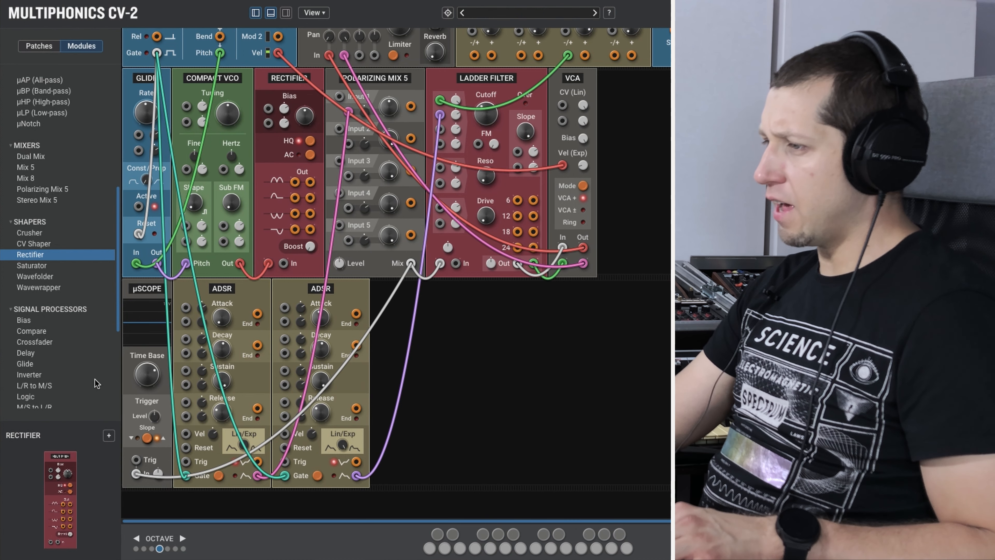
Add two more µScopes and patch the Rectifier's positive and negative half-wave outputs into them.
scroll(80, 359, down, 5)
drag(43, 402, 180, 377)
drag(294, 198, 136, 473)
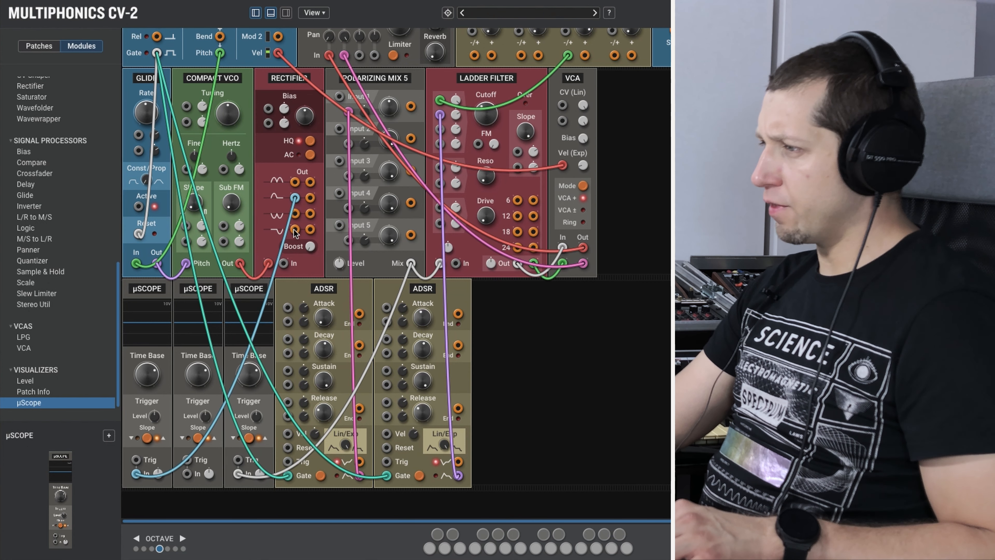
drag(295, 230, 187, 474)
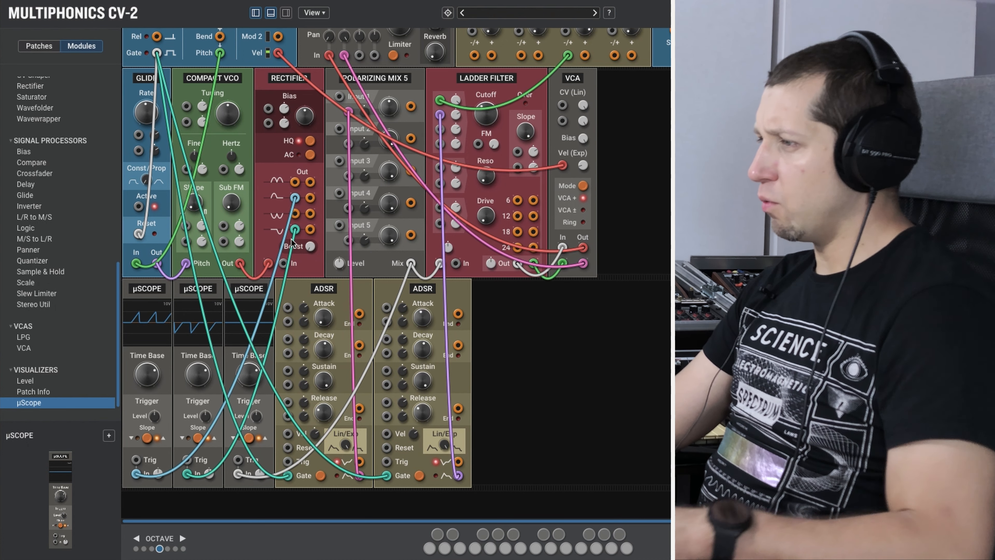
Patch the Rectifier's positive and negative half-waves into mixer Inputs 1 and 2, and modulate Input 2 with the first ADSR.
drag(295, 198, 339, 97)
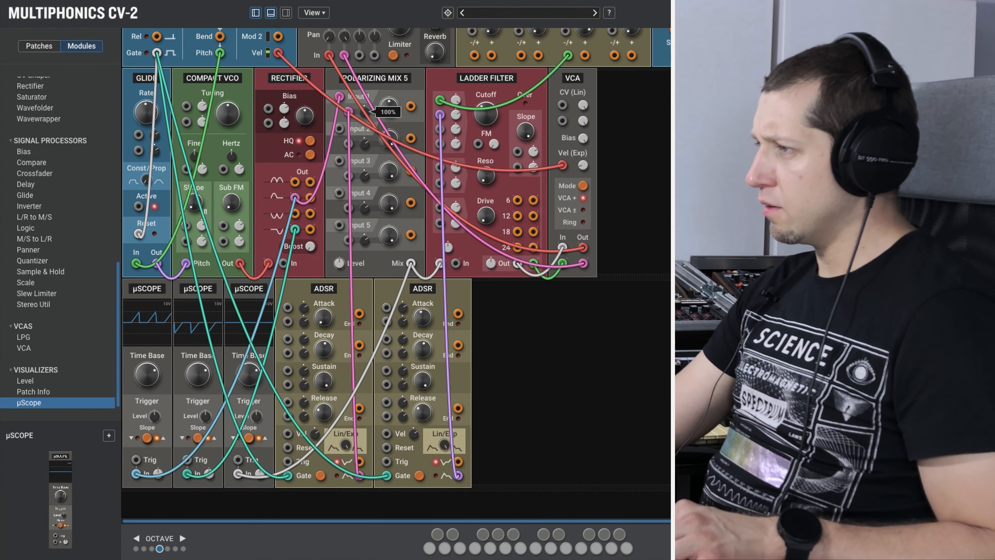
drag(349, 144, 359, 475)
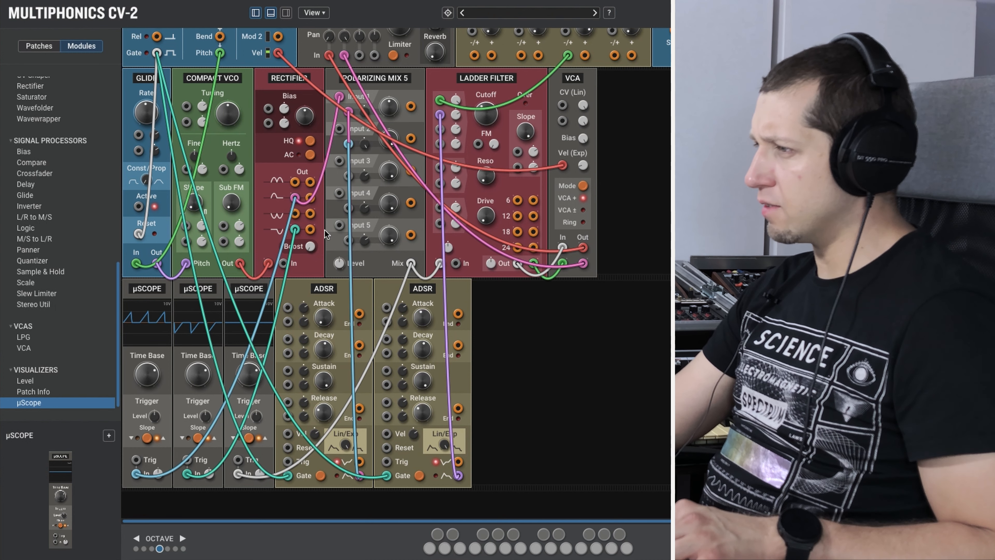
drag(309, 230, 339, 128)
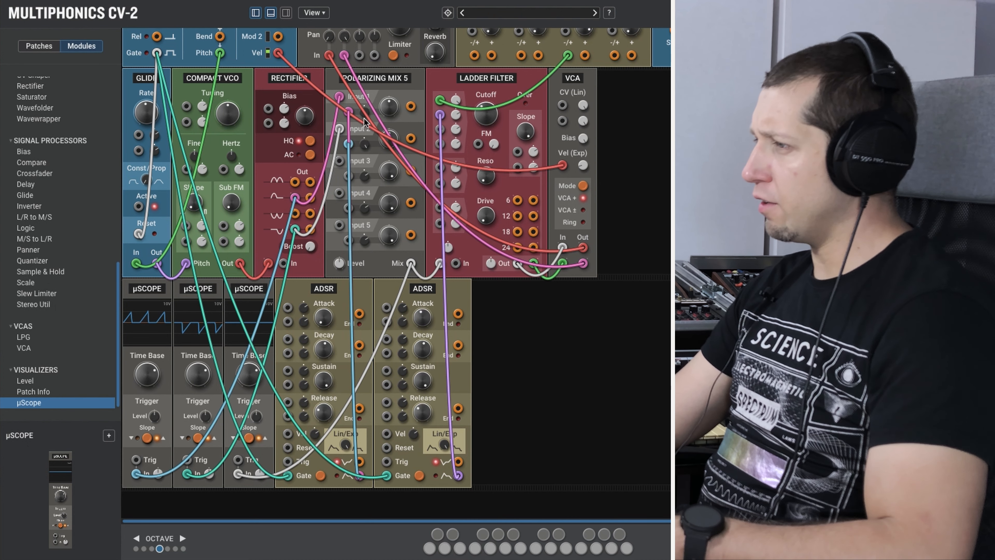
mouse_move(364, 144)
drag(364, 144, 360, 147)
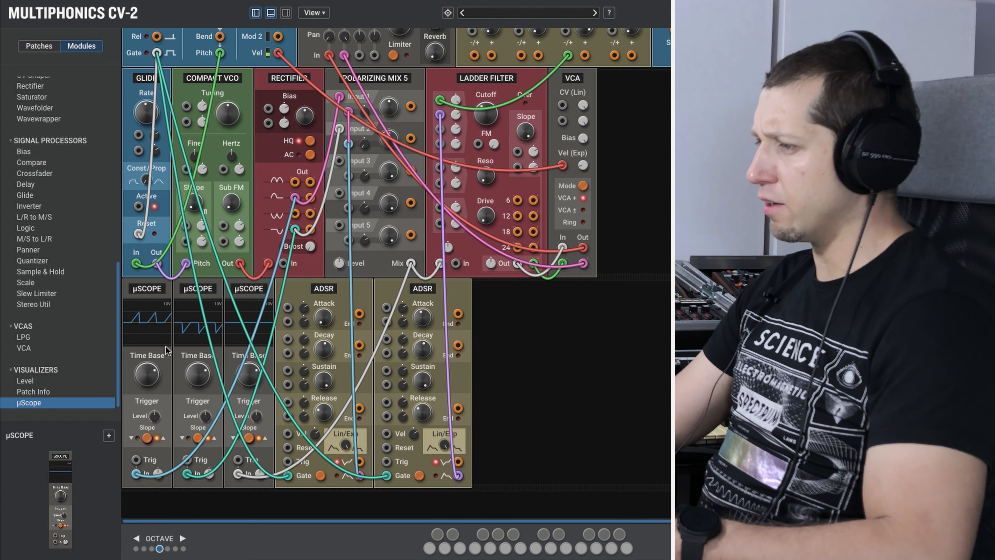
Adjust the trigger levels of the µScopes and enable AC mode on the Rectifier.
mouse_move(154, 416)
mouse_down()
mouse_move(208, 410)
mouse_move(256, 420)
mouse_up()
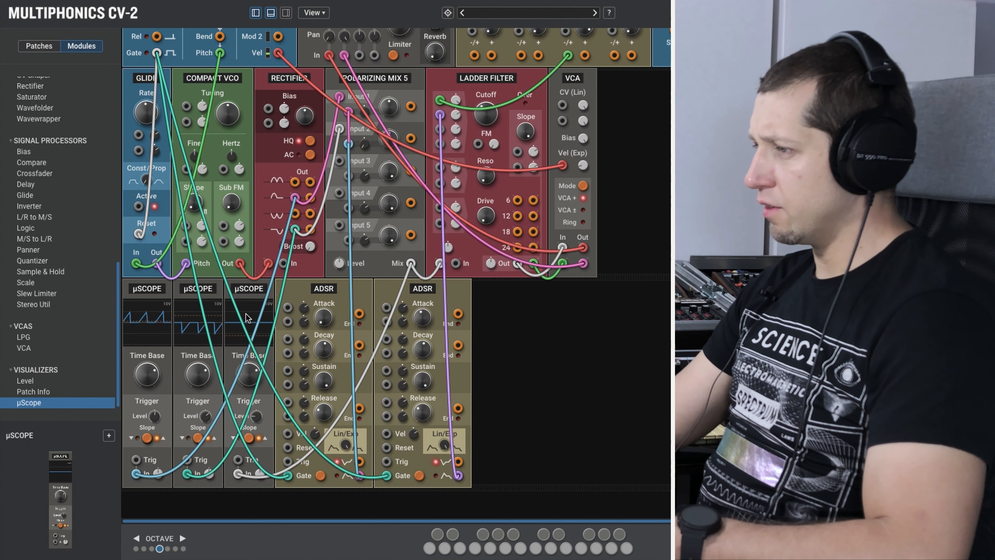
click(309, 155)
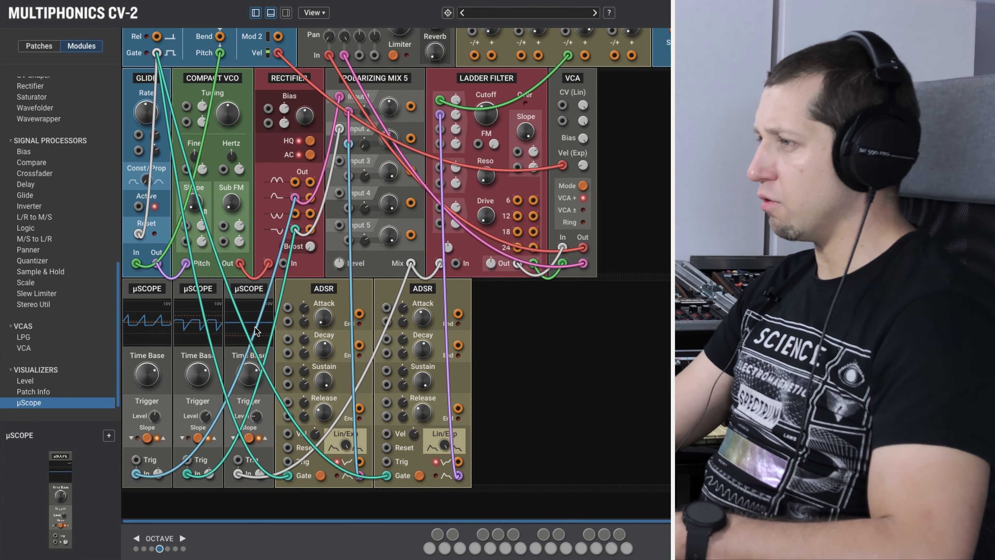
scroll(251, 331, up, 1)
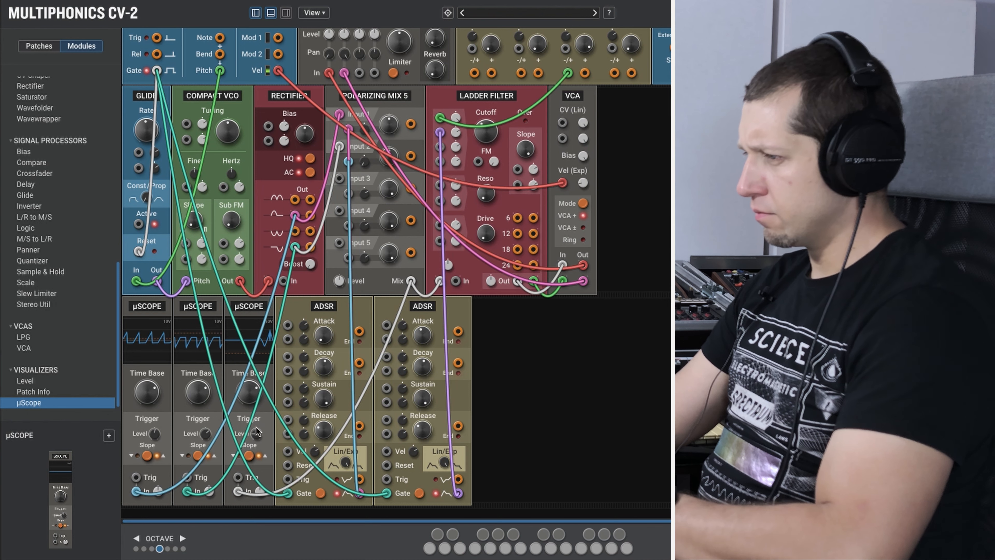
drag(251, 437, 252, 449)
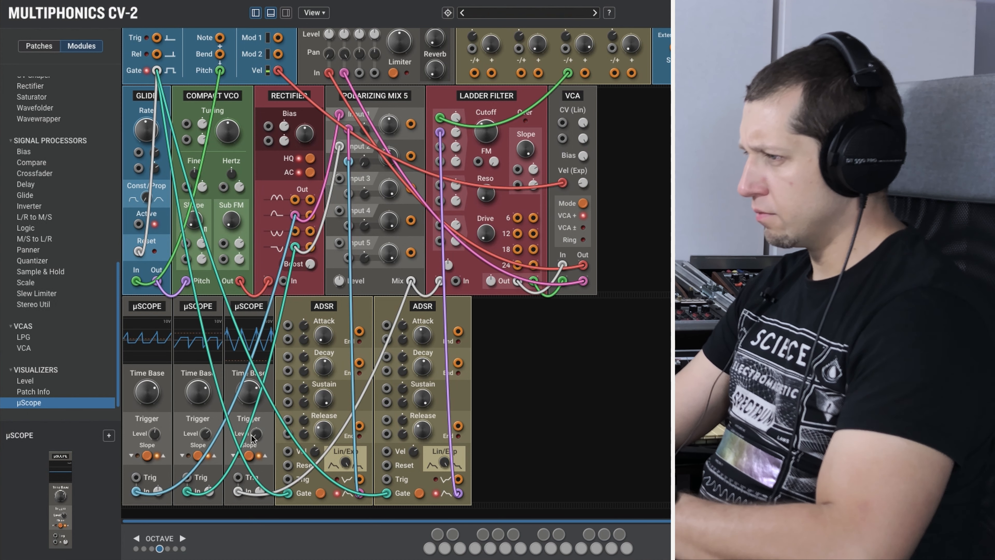